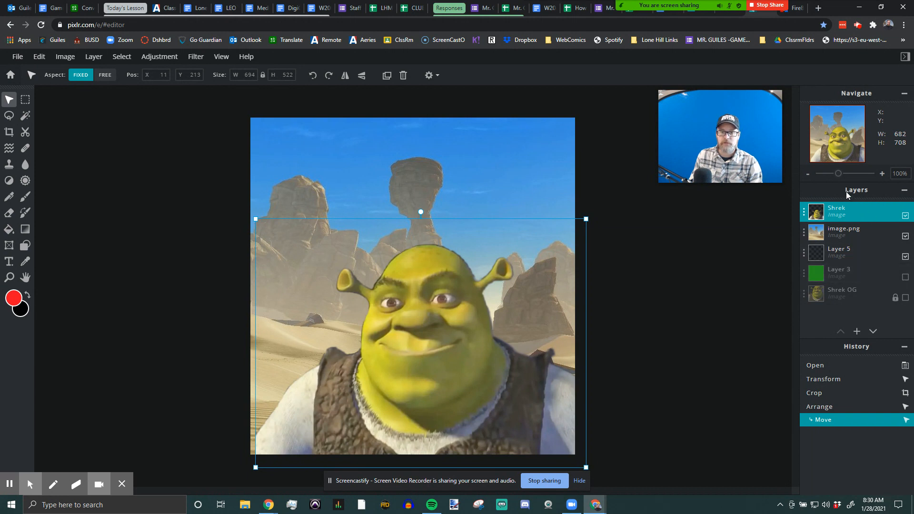
Collapse the History section and keep the Layers section expanded
left_click(905, 192)
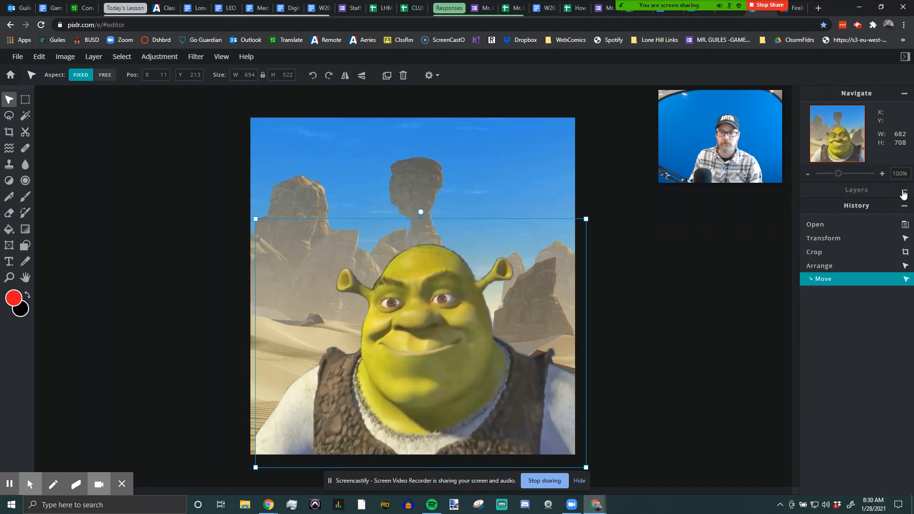
left_click(904, 192)
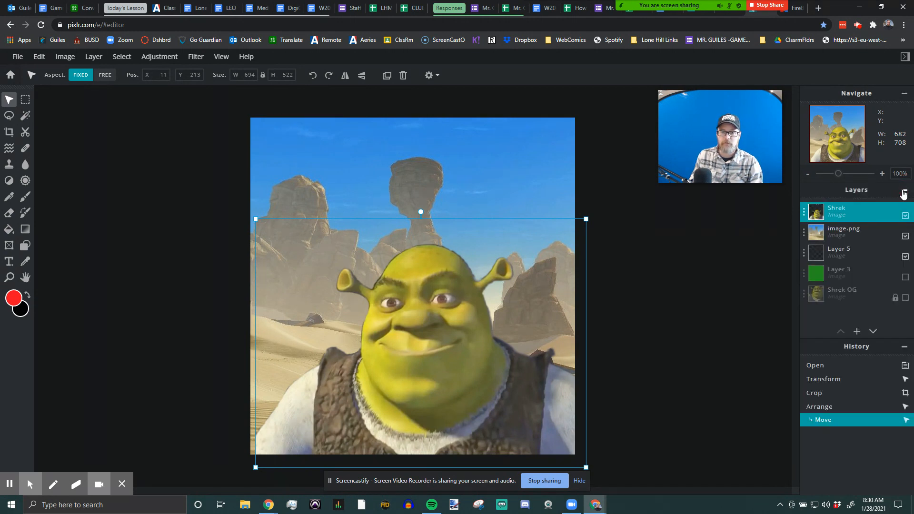
left_click(905, 347)
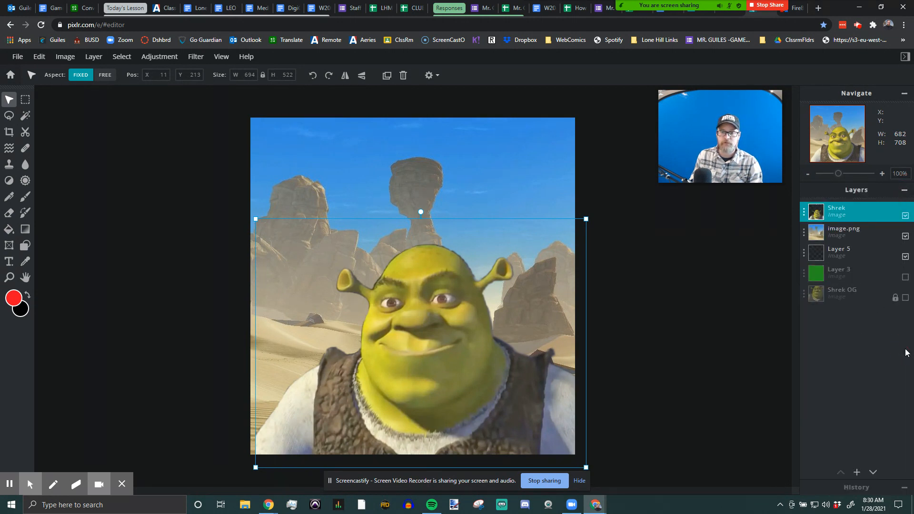
left_click(905, 193)
left_click(905, 193)
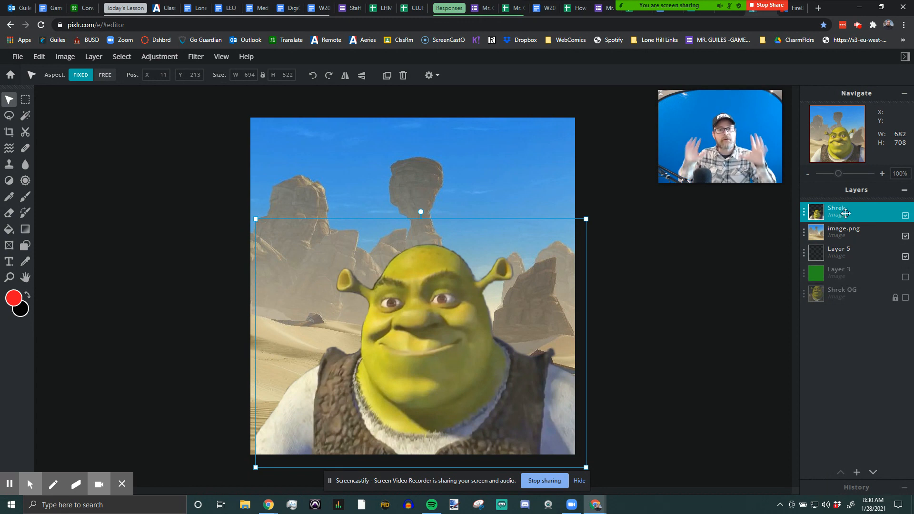
Move the Shrek layer beneath the desert image layer, toggle the desert layer's visibility, and return Shrek to the top of the stack
left_click_drag(862, 212, 858, 233)
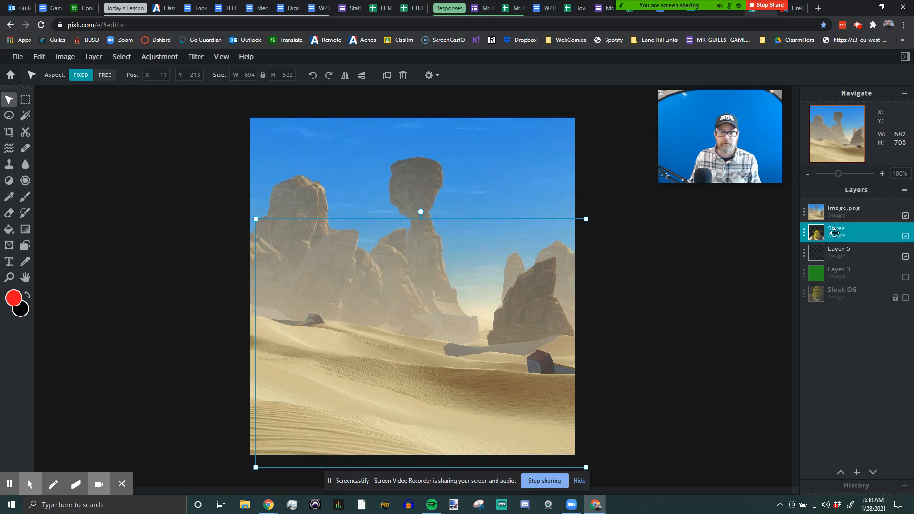
left_click(905, 217)
left_click(906, 218)
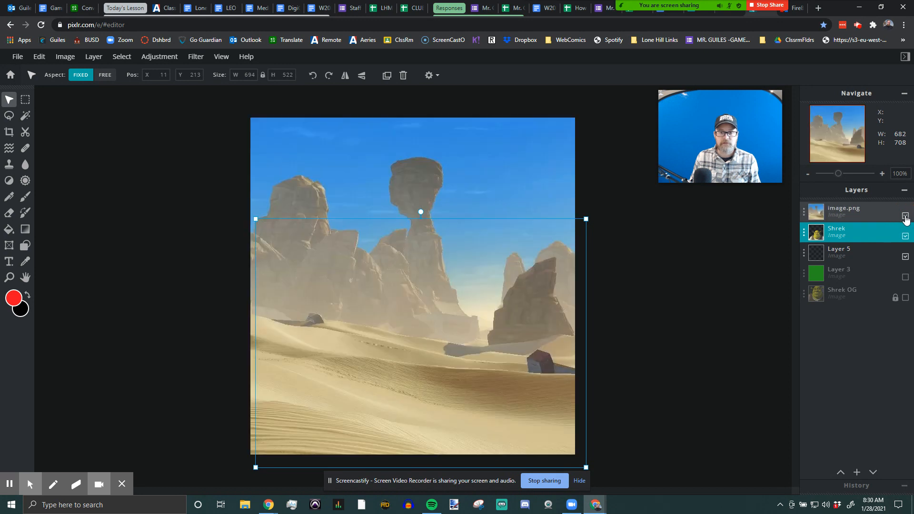
left_click_drag(846, 235, 844, 209)
left_click(849, 233)
left_click(846, 214)
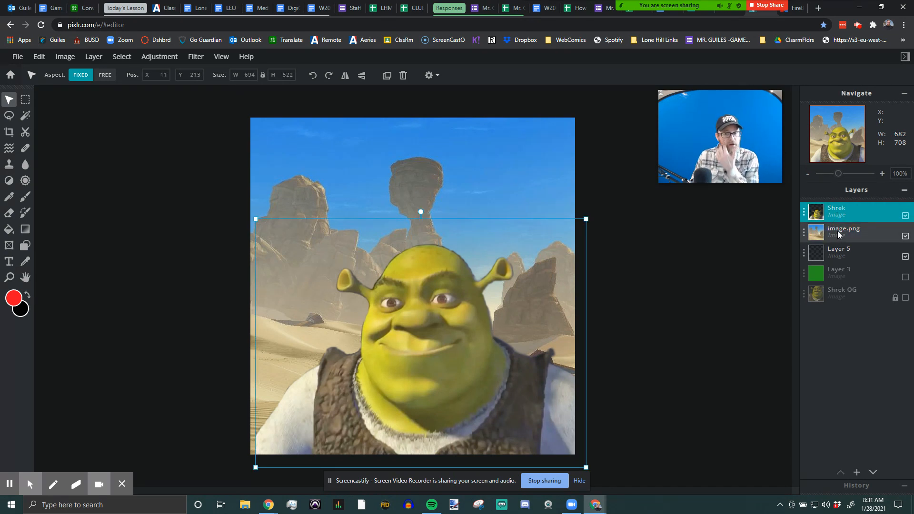
Add a new empty layer and place it directly below the Shrek layer
left_click(839, 233)
mouse_move(856, 476)
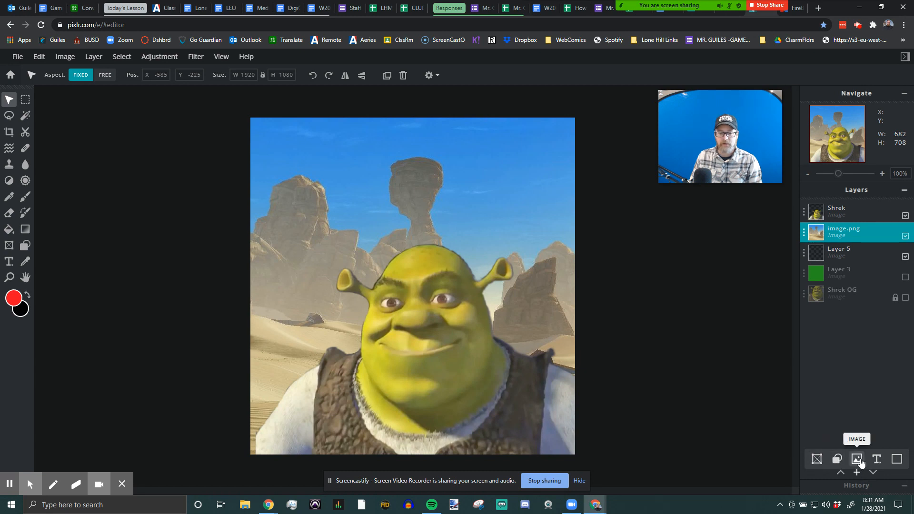
left_click(895, 461)
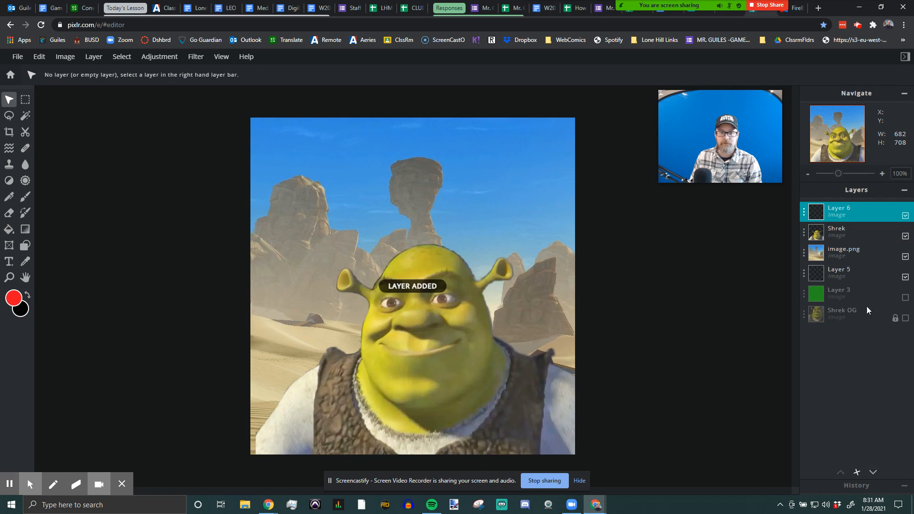
left_click_drag(847, 211, 839, 220)
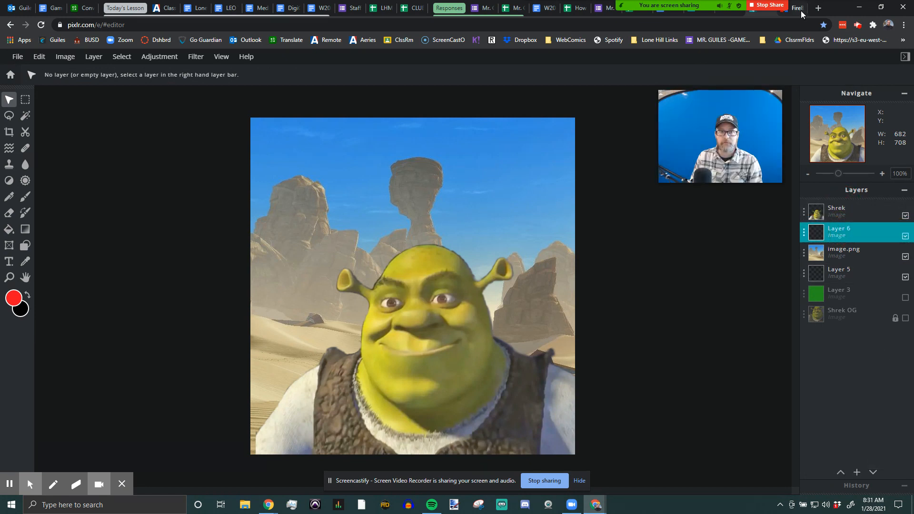
Search Google in a new browser tab for "star wars background"
left_click(818, 8)
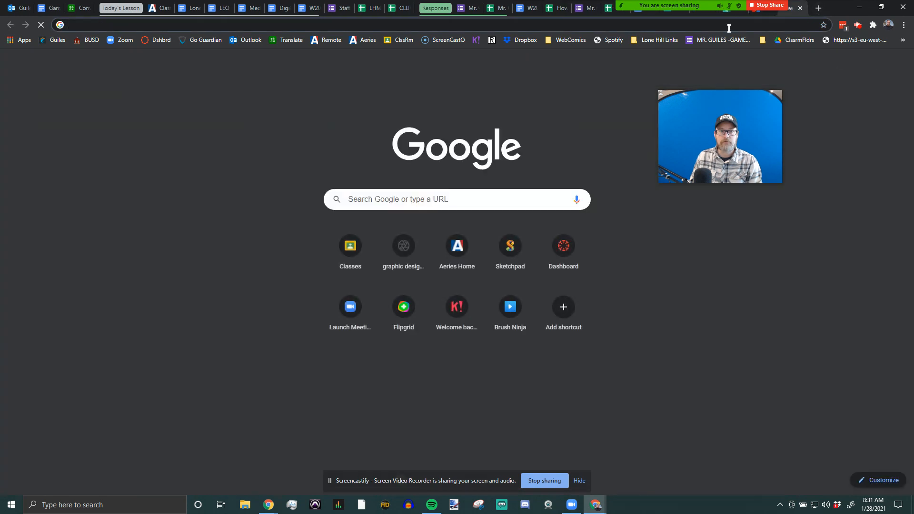
left_click(732, 25)
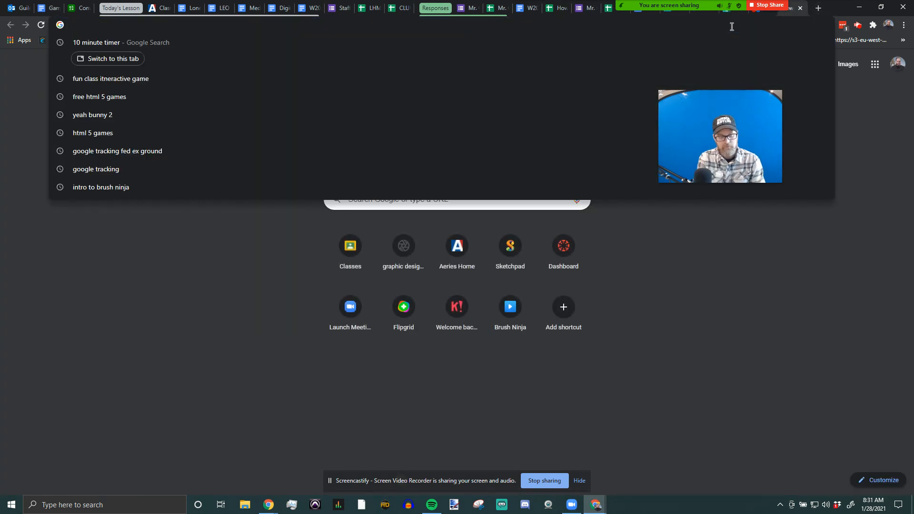
type("star wars background")
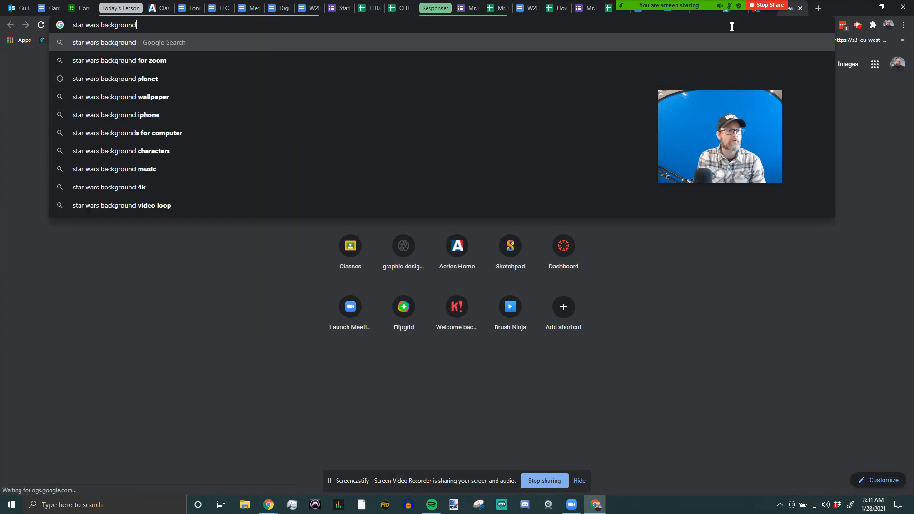
key("Return")
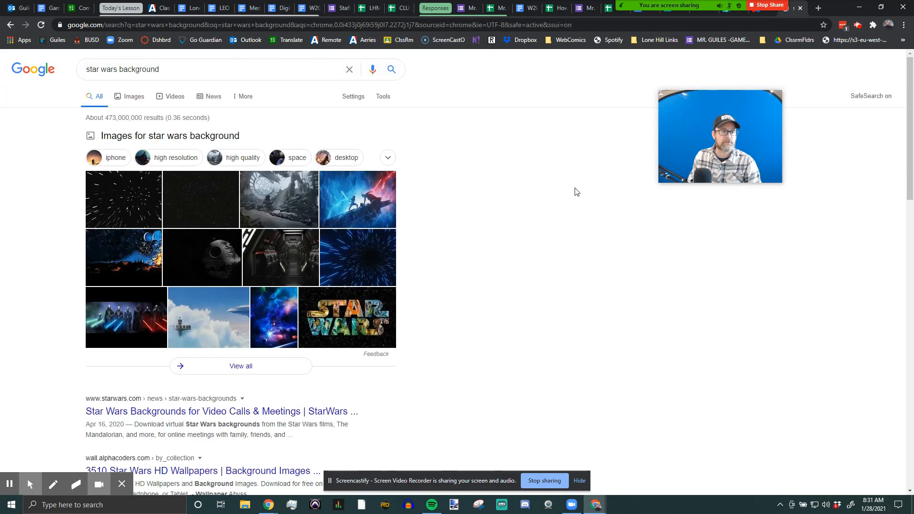
Open the black hyperspace star-streak image from StarWars.com in the image results and copy it
left_click(133, 204)
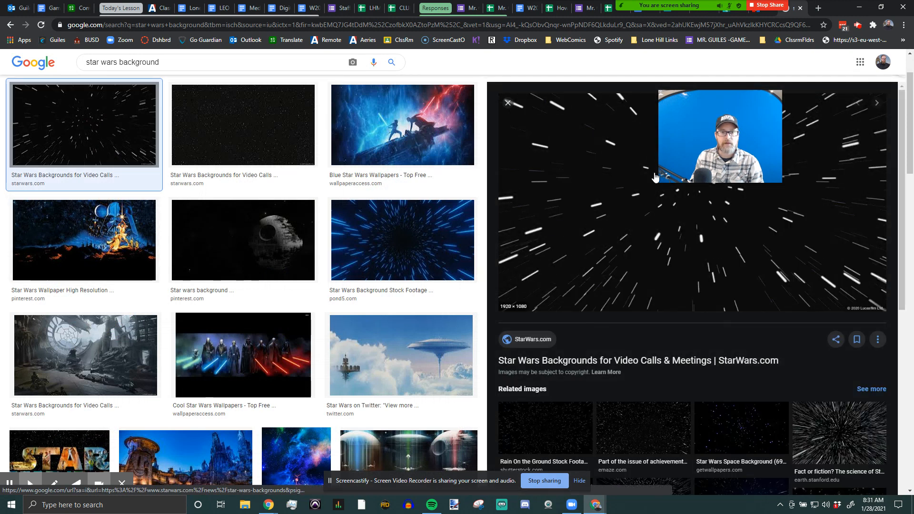
left_click_drag(716, 132, 804, 134)
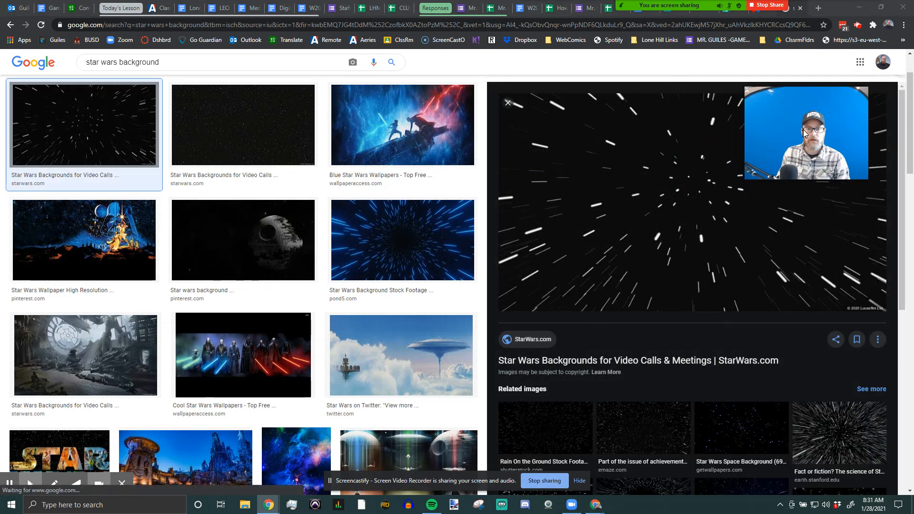
right_click(646, 199)
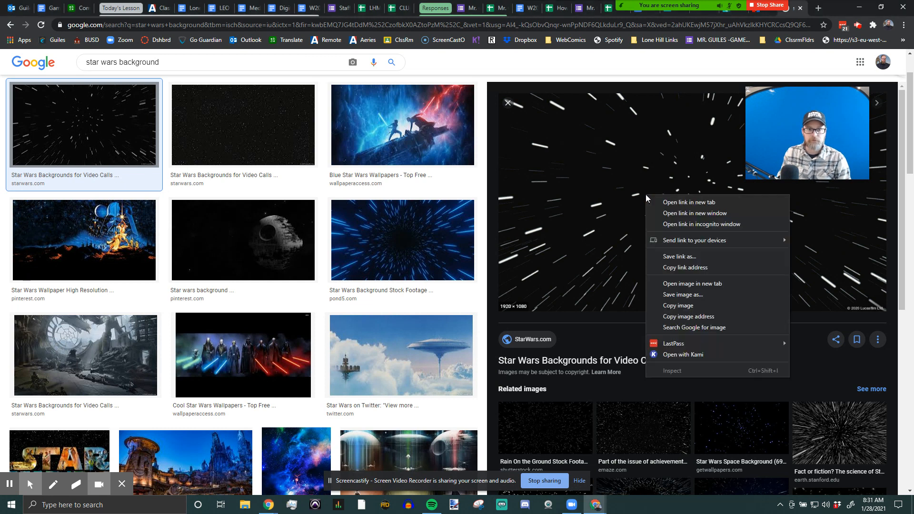
left_click(689, 307)
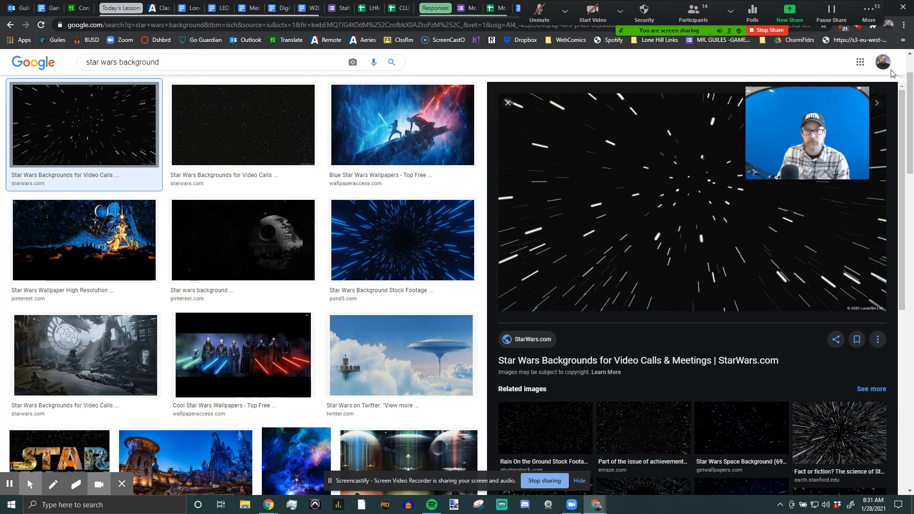
Switch back to the Pixlr editor, paste the copied star image, and place its layer directly below the Shrek layer
left_click(882, 8)
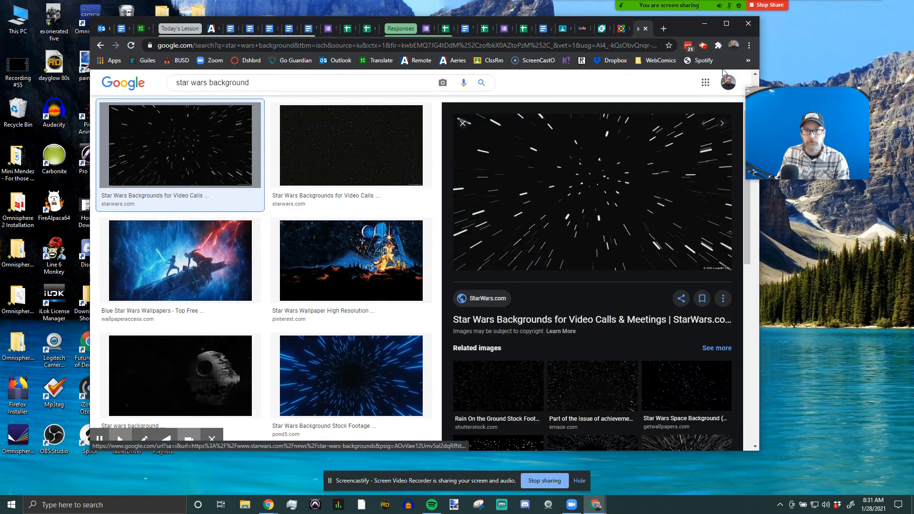
left_click(603, 29)
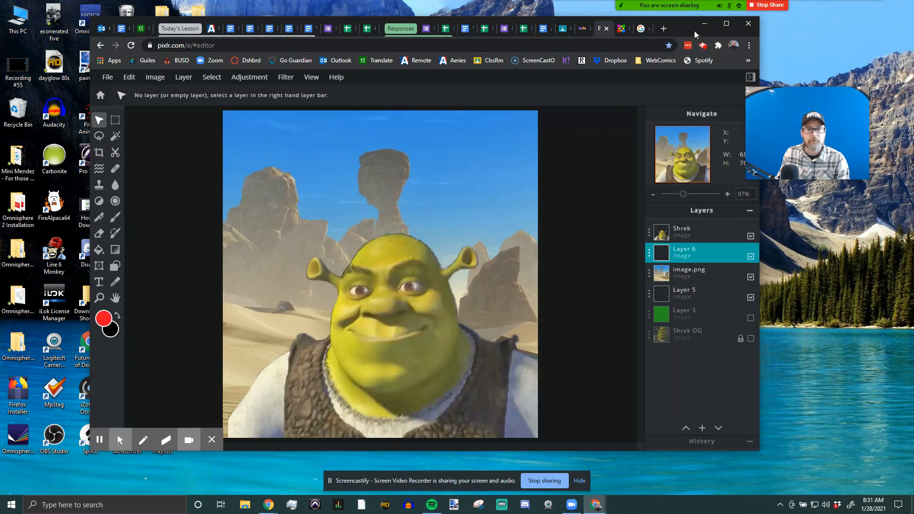
left_click(726, 25)
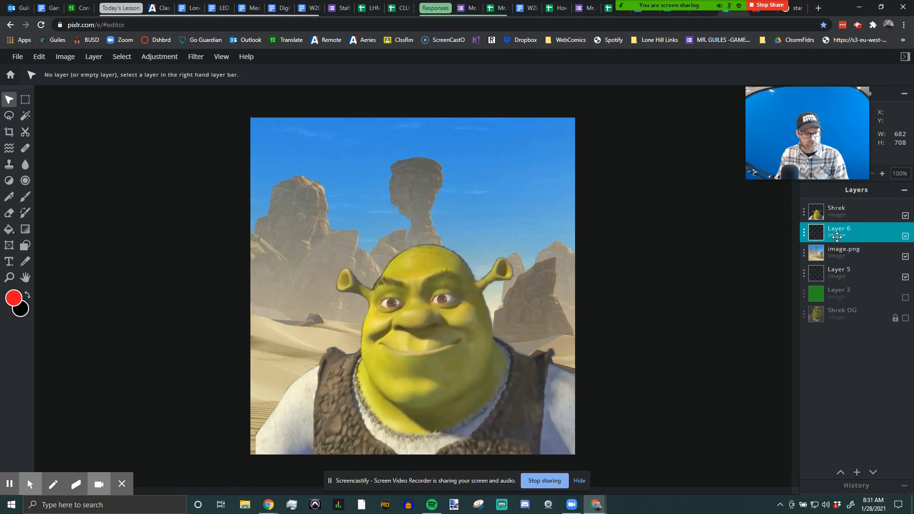
key("ctrl+v")
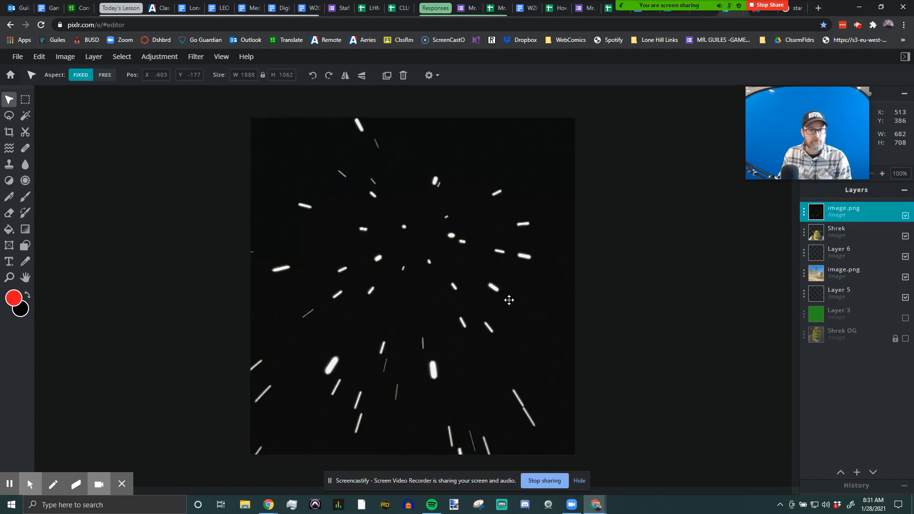
left_click_drag(847, 213, 847, 232)
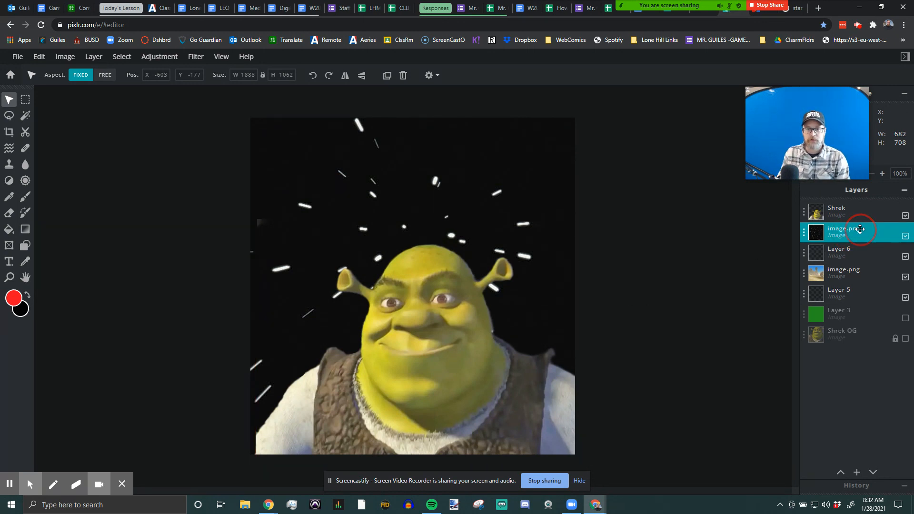
Rename the pasted star image layer as "Star Background"
left_click(805, 236)
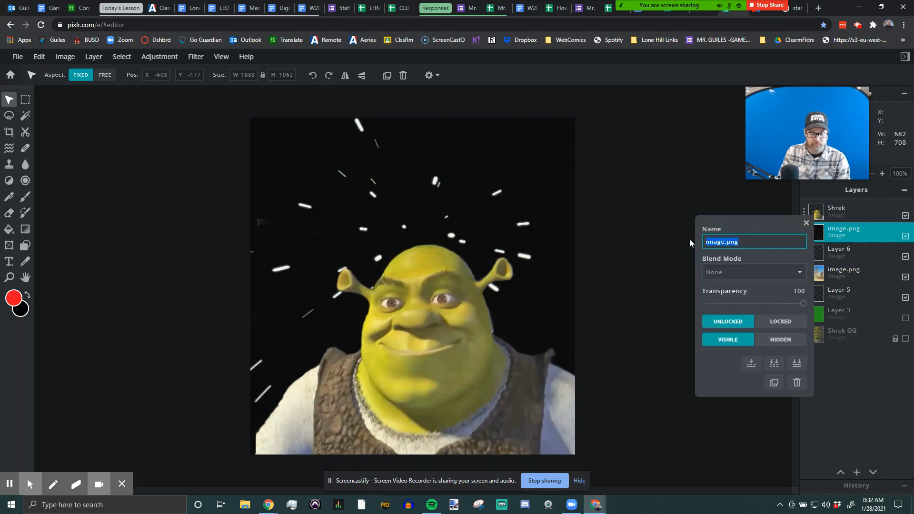
type("Star Back")
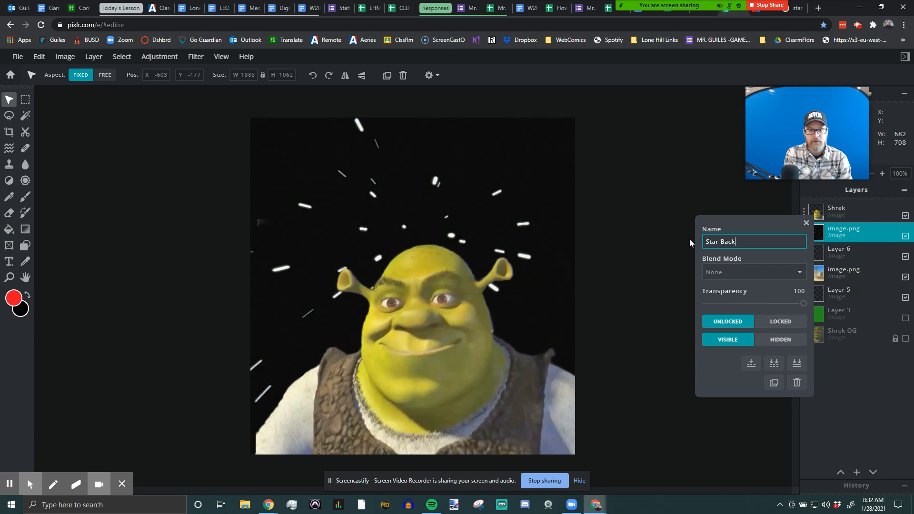
type("ground")
key("Return")
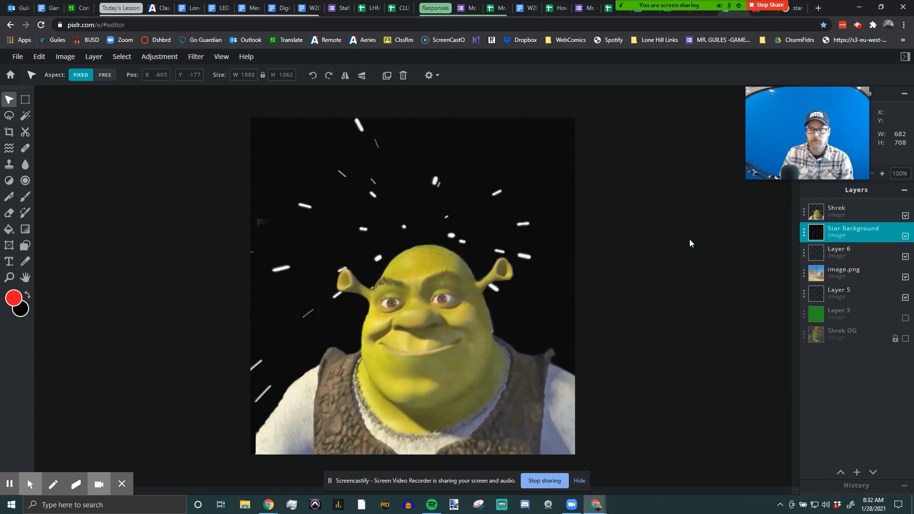
Rename the desert image layer as "desert background"
left_click(857, 274)
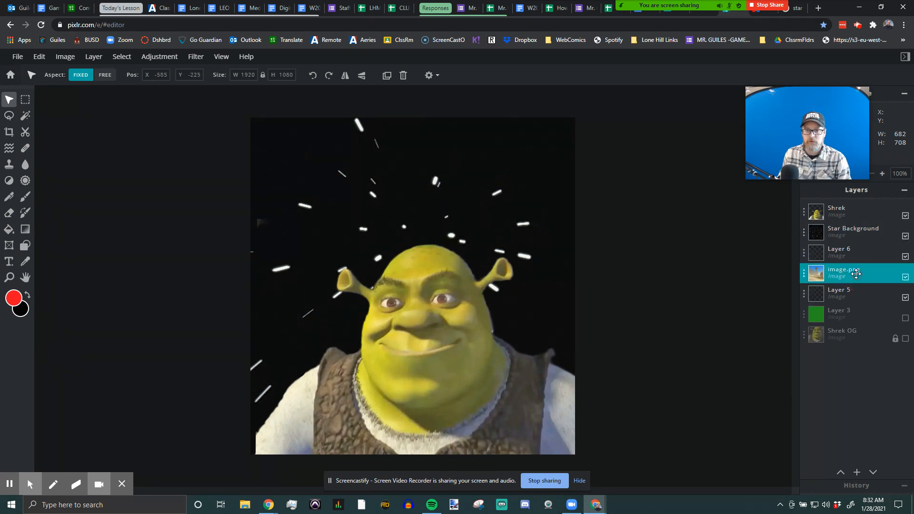
left_click(804, 277)
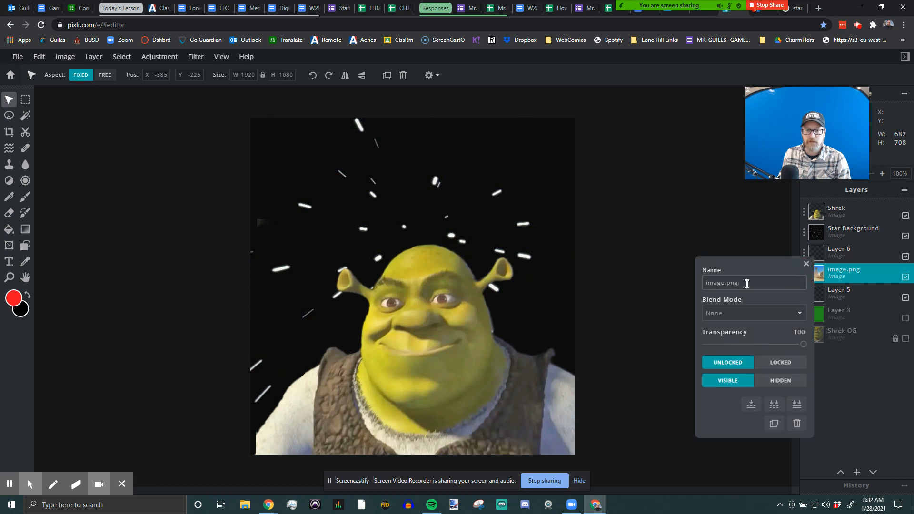
type("des")
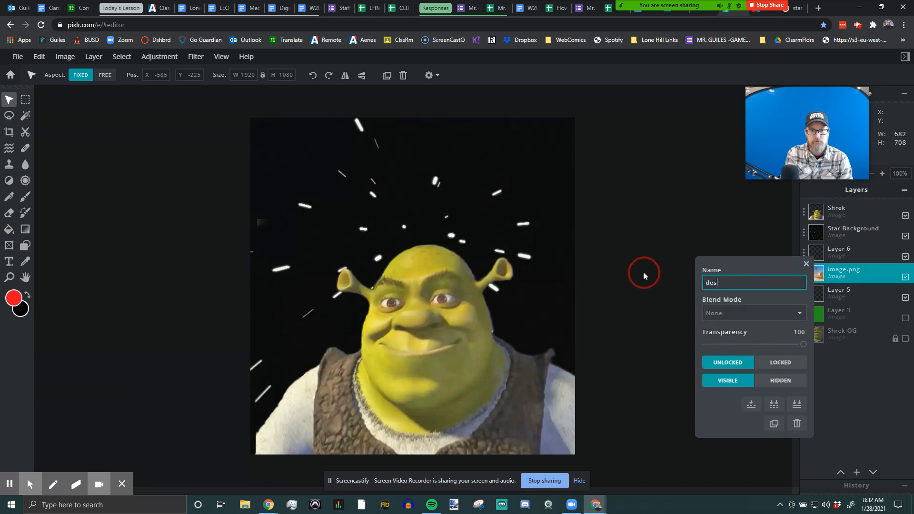
type("ert background")
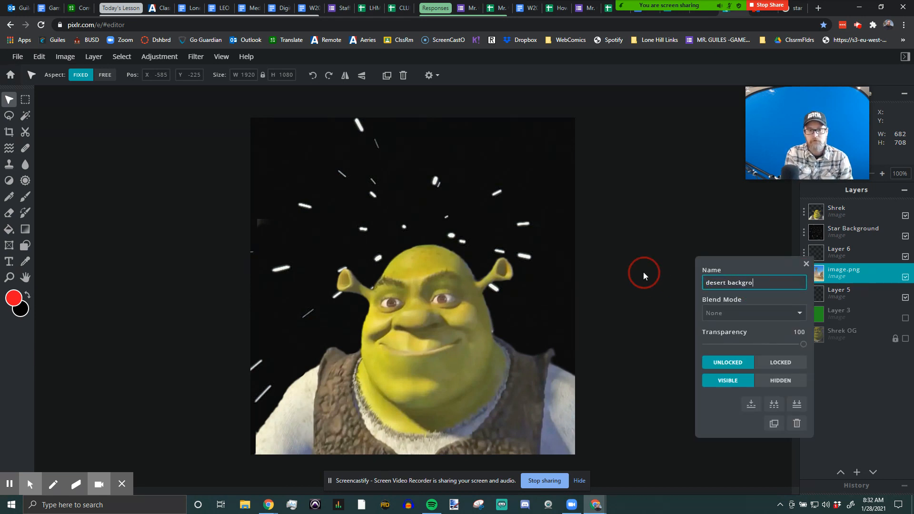
key("Return")
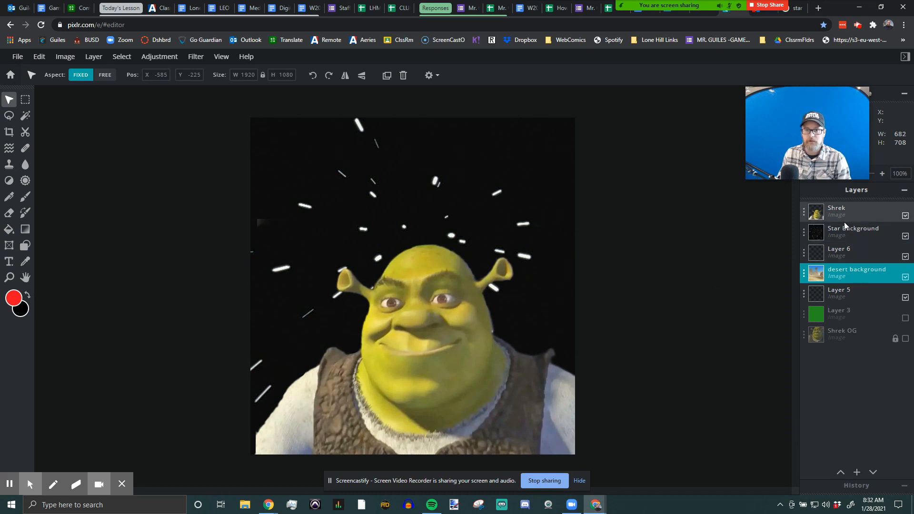
Delete the empty layers Layer 6 and Layer 5
left_click(847, 253)
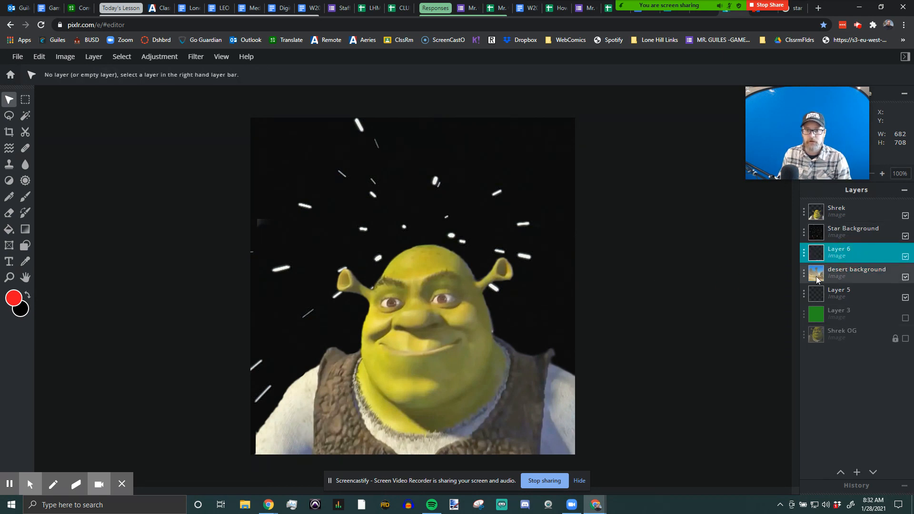
left_click(804, 254)
left_click(854, 256)
left_click(807, 244)
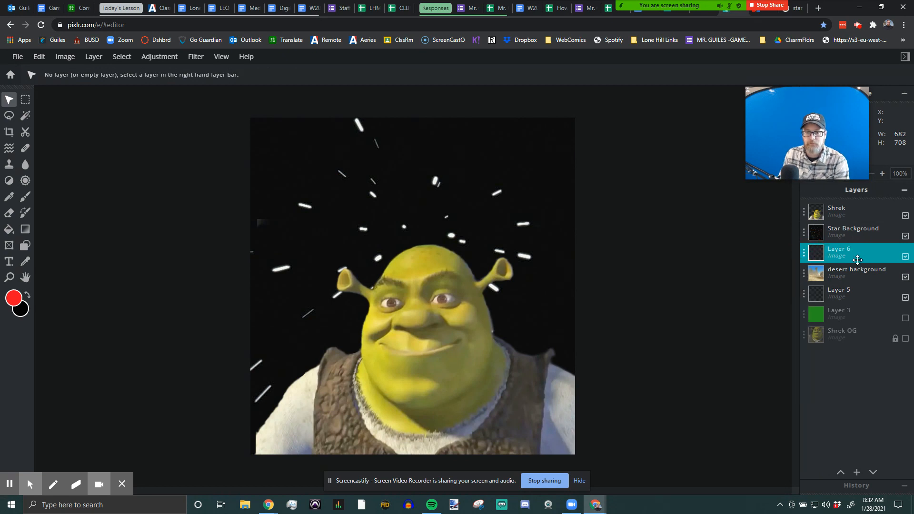
key("Delete")
left_click(859, 271)
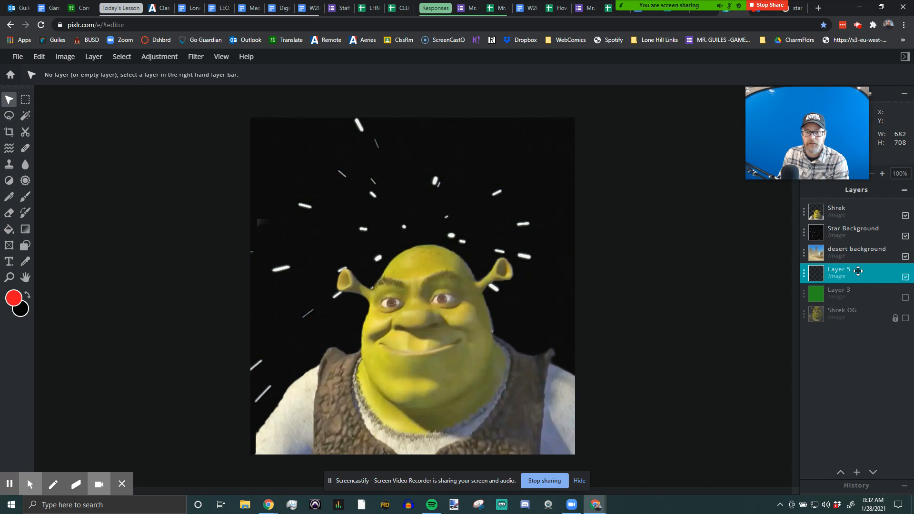
key("Delete")
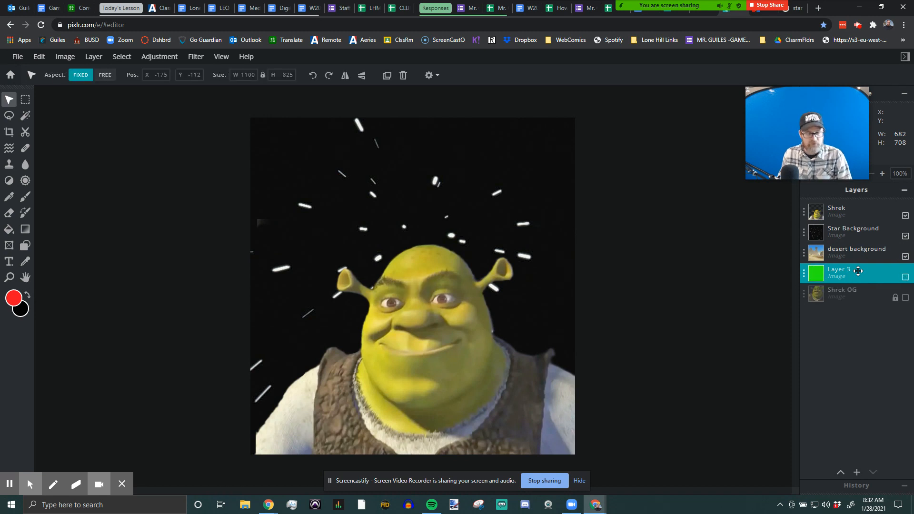
Undo the last layer deletion to restore Layer 5, and delete that layer again
key("ctrl+z")
left_click(841, 274)
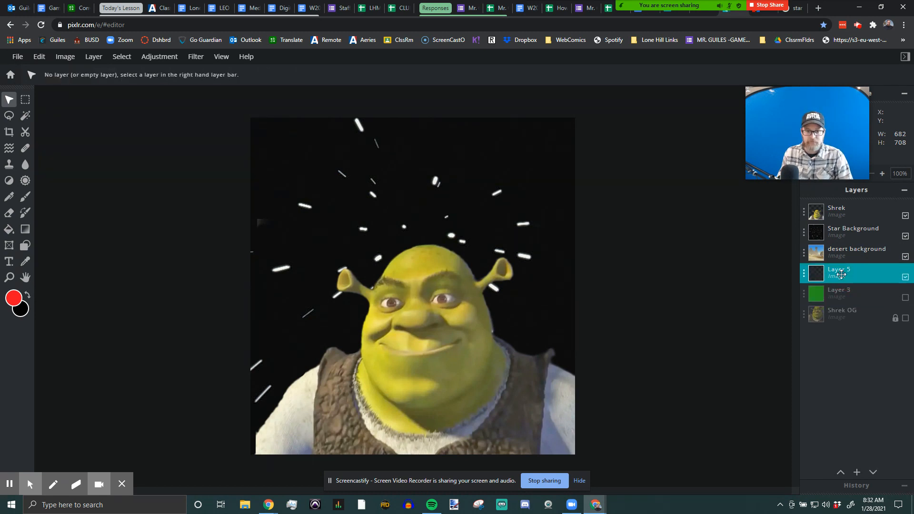
key("Delete")
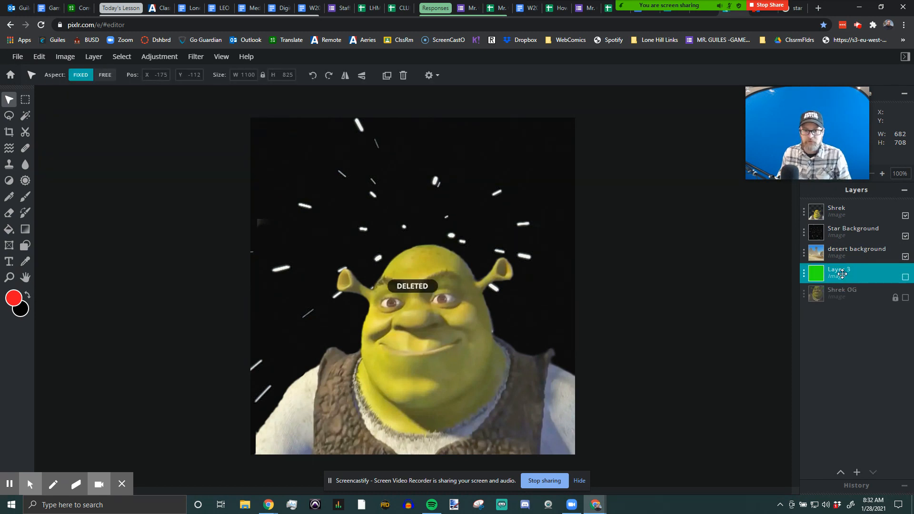
Make the green Layer 3 visible and hide the Star Background and desert background layers
left_click(904, 277)
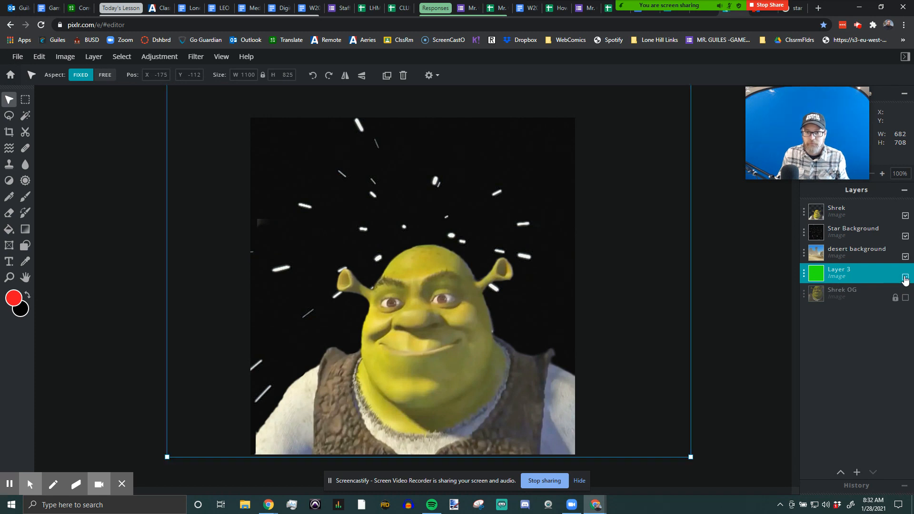
left_click(905, 237)
left_click(906, 257)
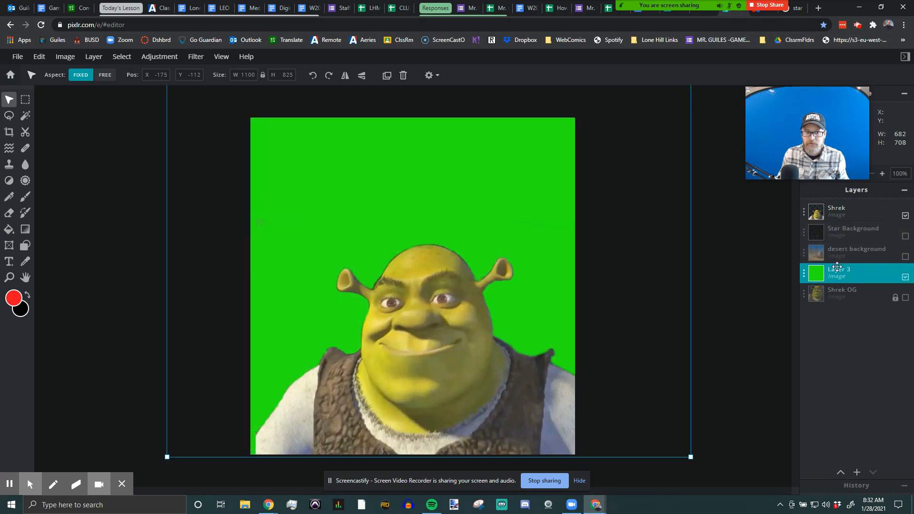
Toggle the desert and star background layers to compare the backdrops behind Shrek, leaving both layers visible
left_click(906, 256)
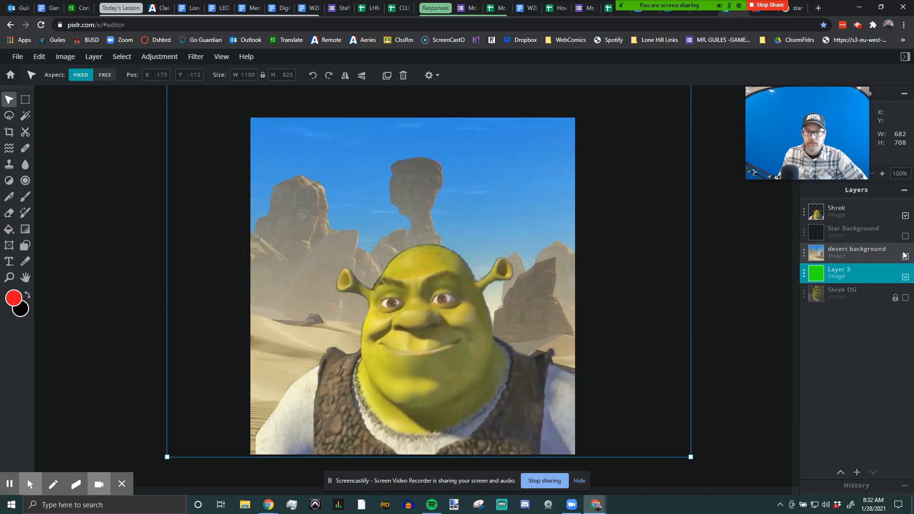
left_click(906, 236)
left_click(905, 257)
left_click(905, 236)
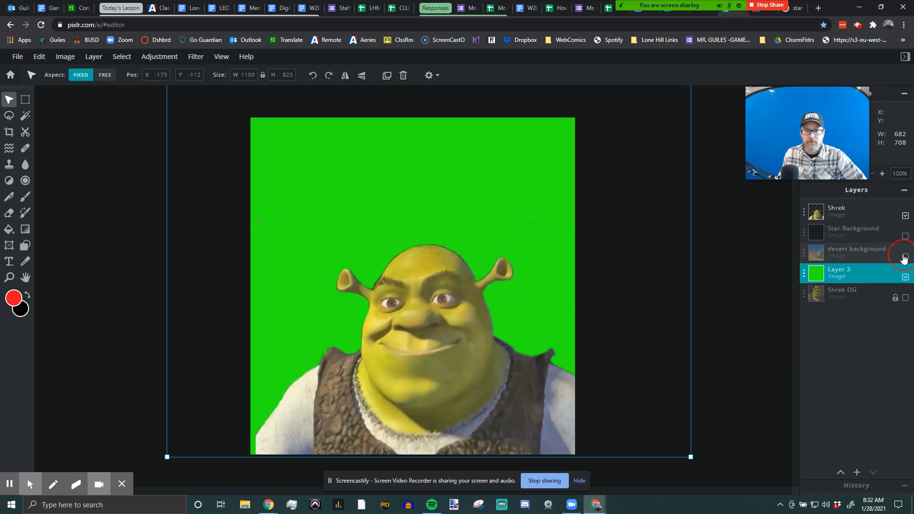
left_click(905, 257)
left_click(905, 236)
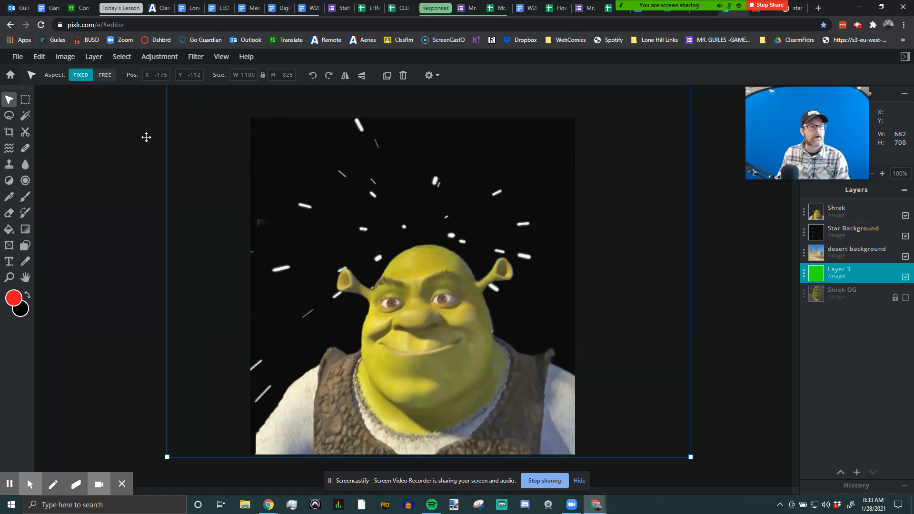
Set up saving the star version of the image as a PNG file named "Shrek Star BG"
left_click(18, 56)
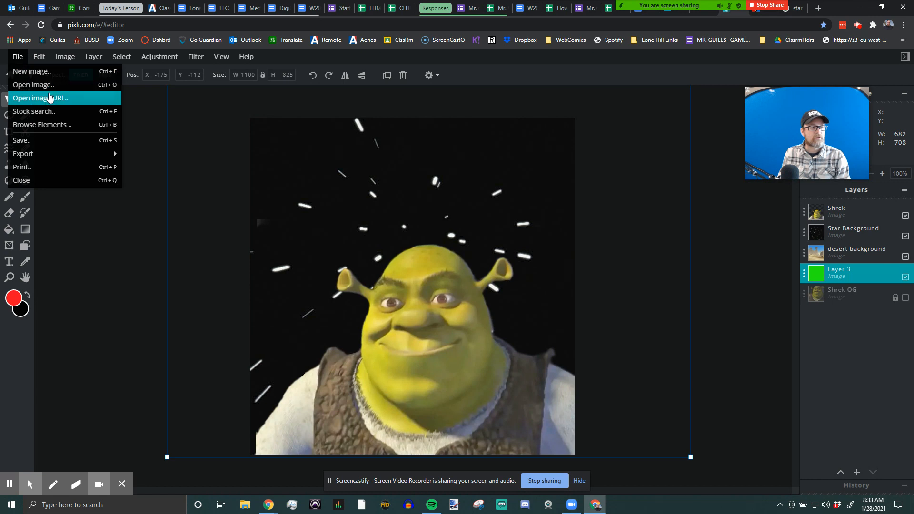
left_click(53, 140)
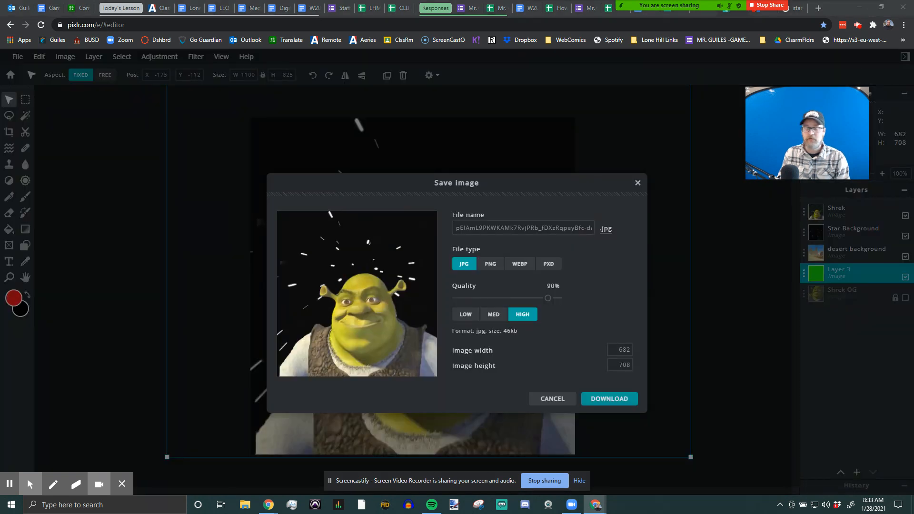
left_click(516, 228)
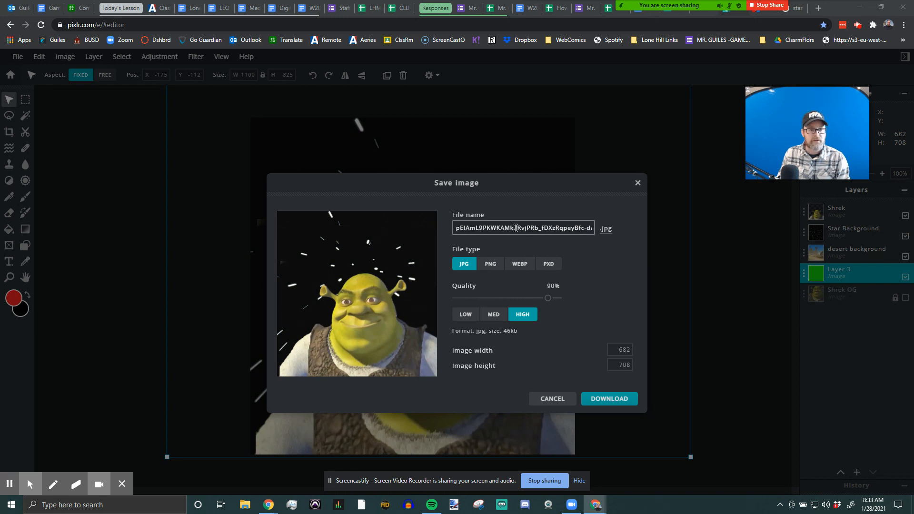
left_click(491, 264)
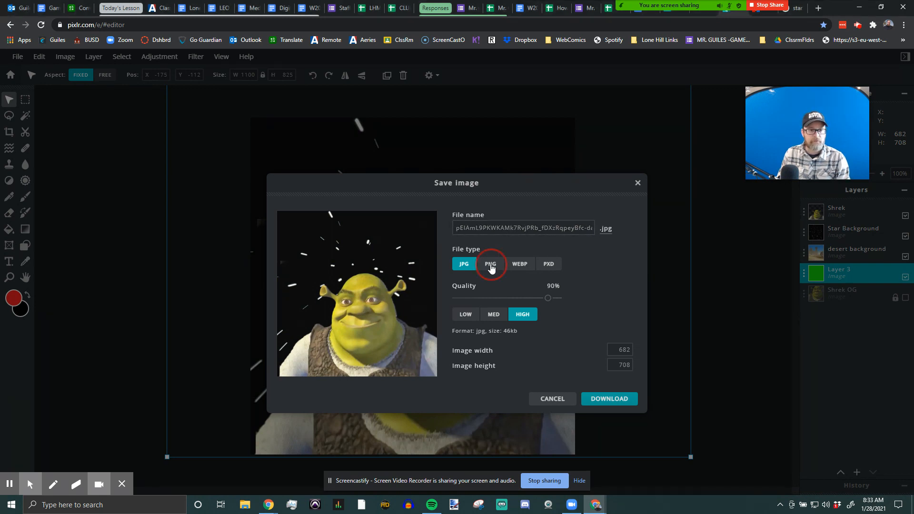
left_click(508, 228)
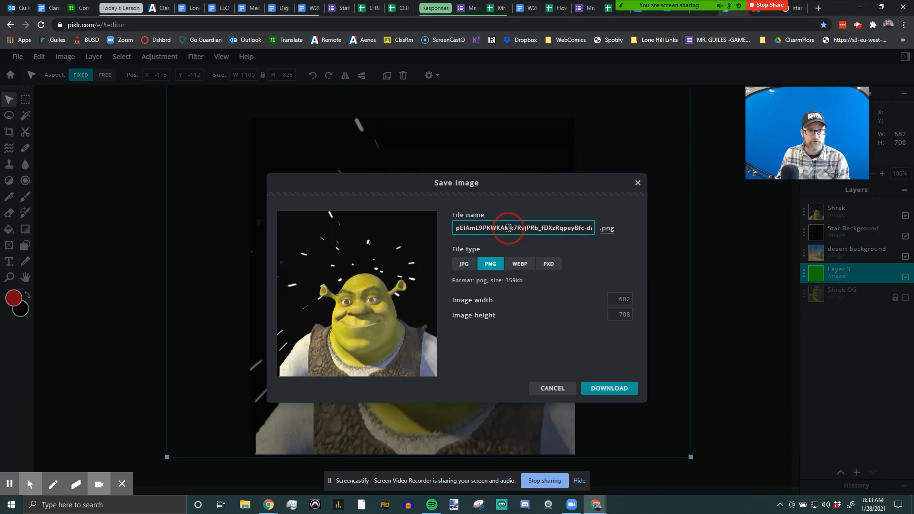
triple_click(508, 228)
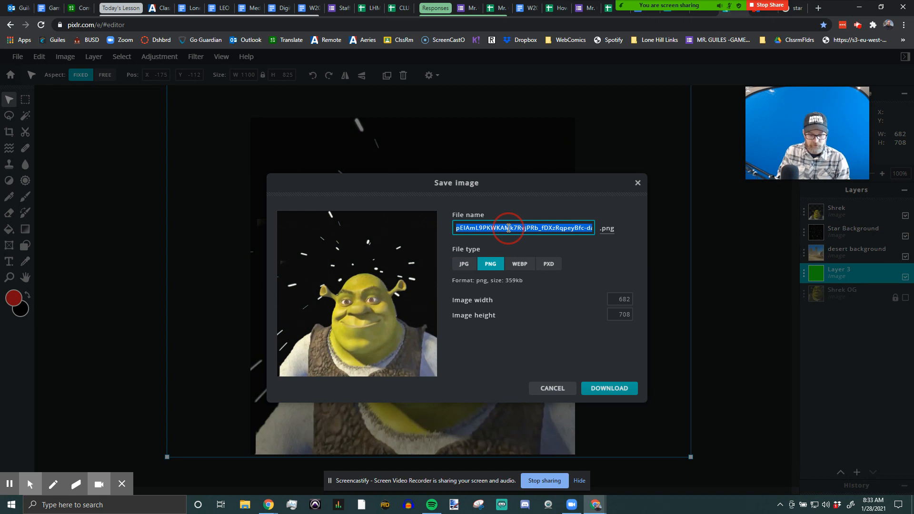
key("BackSpace")
type("Shrek Star BG")
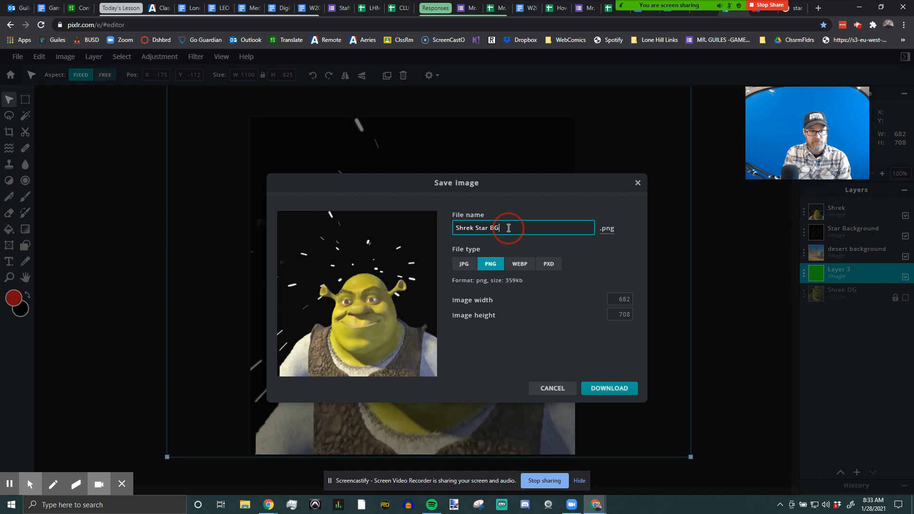
Download the "Shrek Star BG" image to the Downloads folder and close the save dialog
left_click(608, 390)
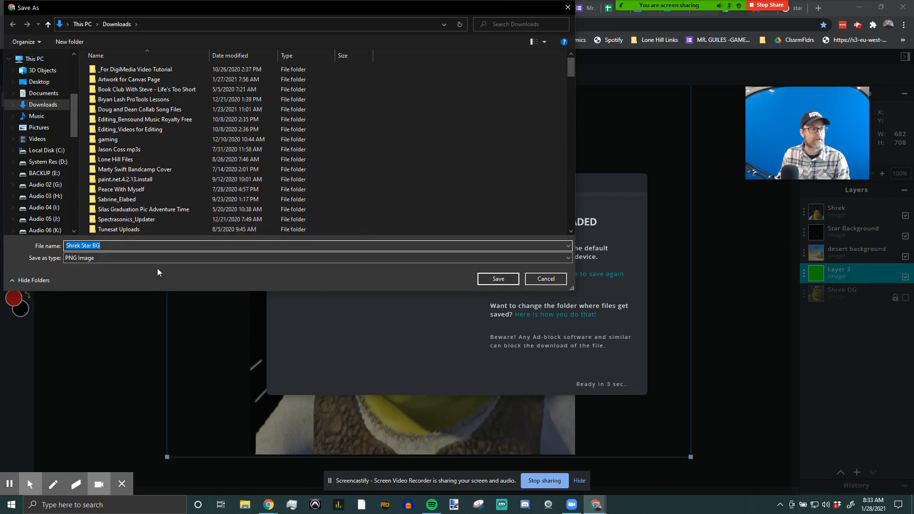
left_click(502, 279)
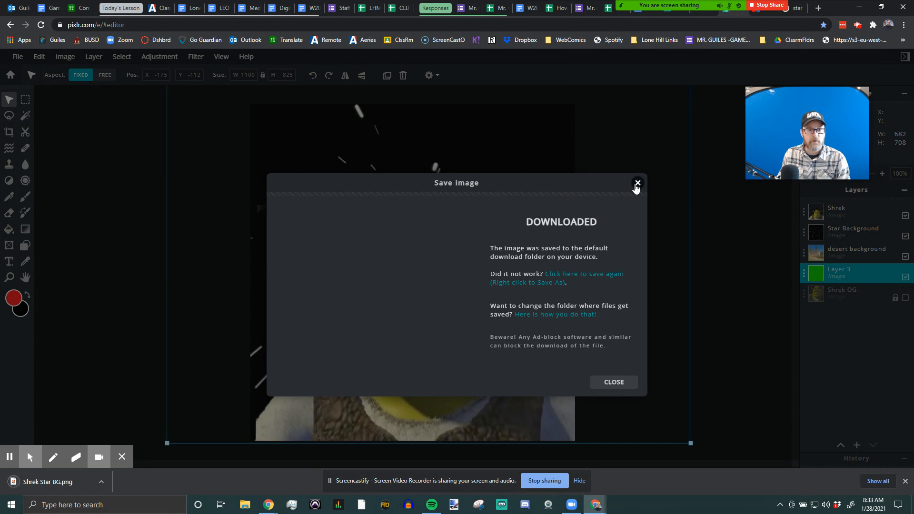
left_click(638, 183)
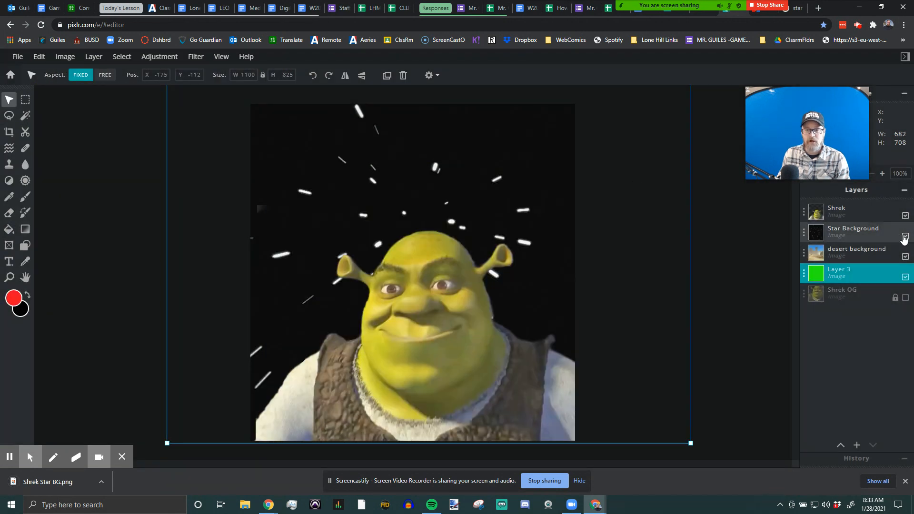
Hide the Star Background layer and set up saving the desert version as a PNG named "Shrek Desert BG"
left_click(905, 237)
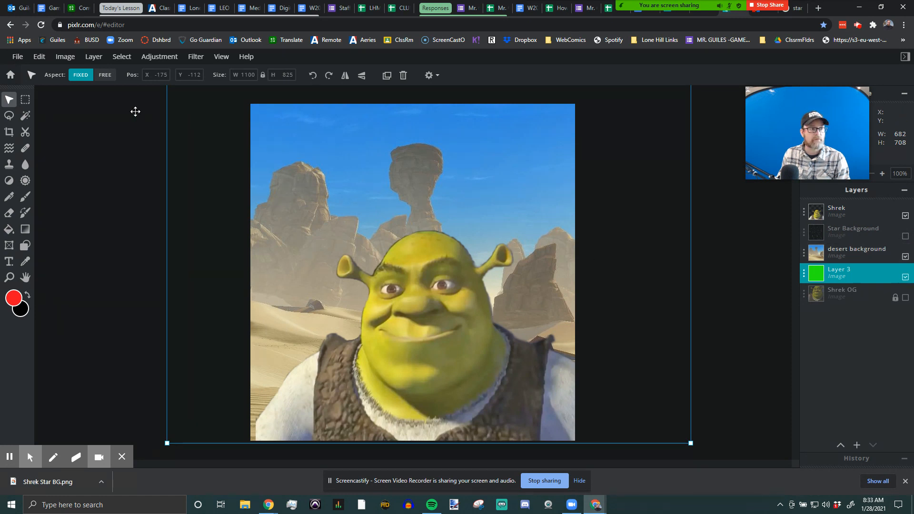
left_click(17, 57)
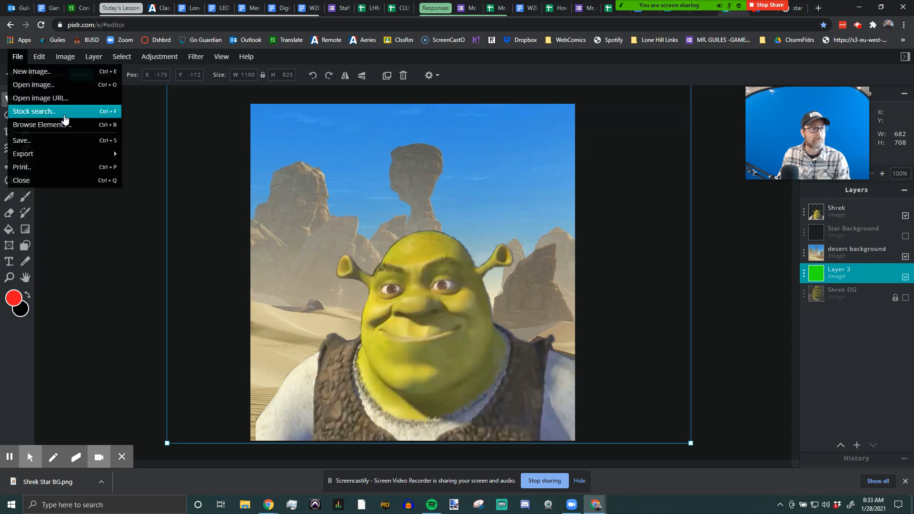
left_click(108, 145)
left_click(511, 214)
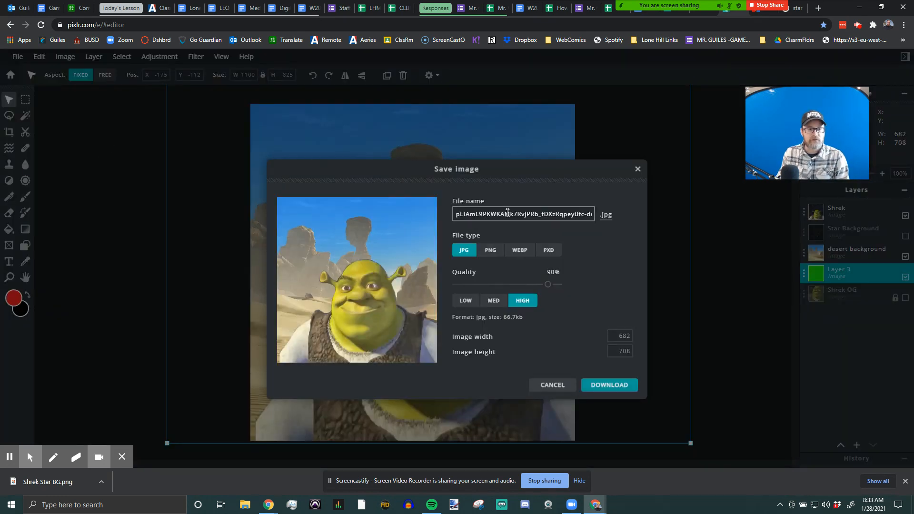
key("BackSpace")
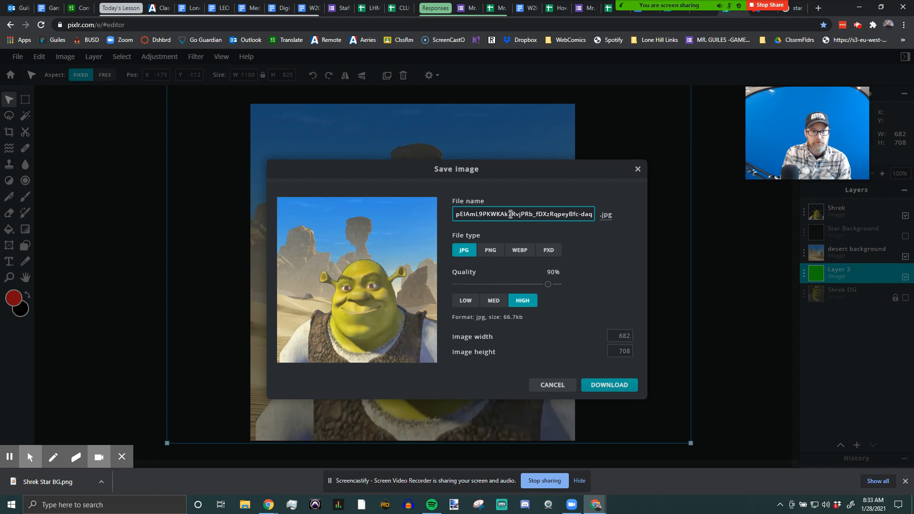
double_click(510, 214)
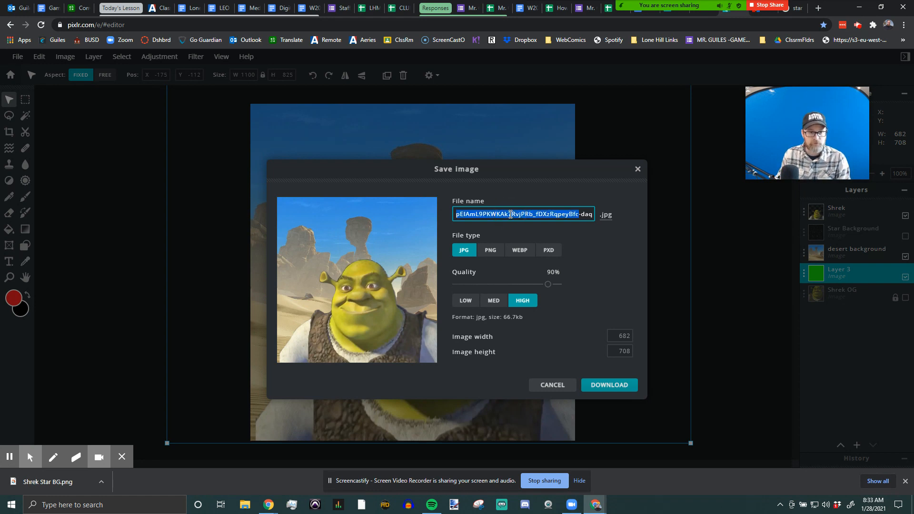
key("BackSpace")
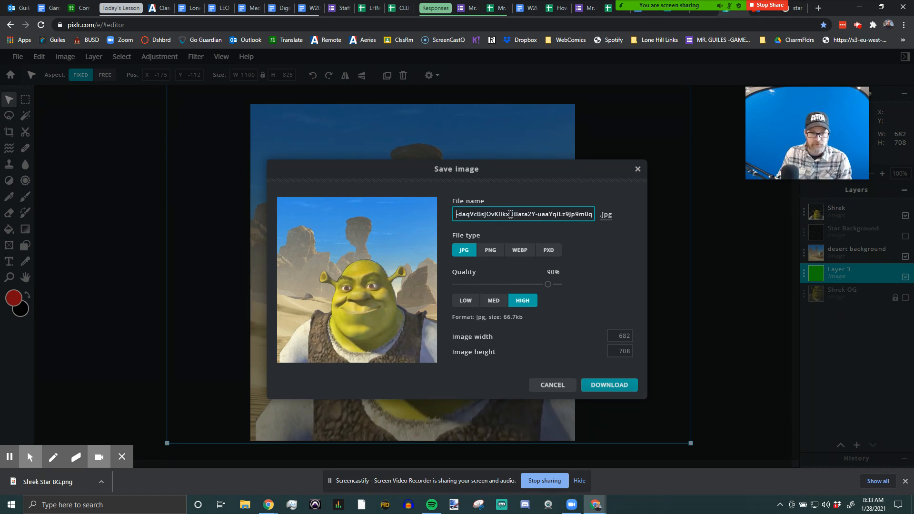
triple_click(511, 215)
key("BackSpace")
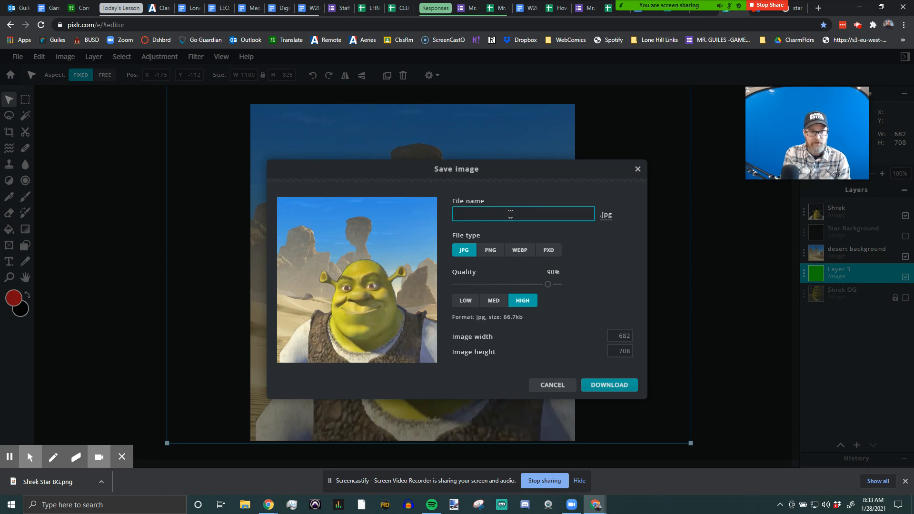
type("S")
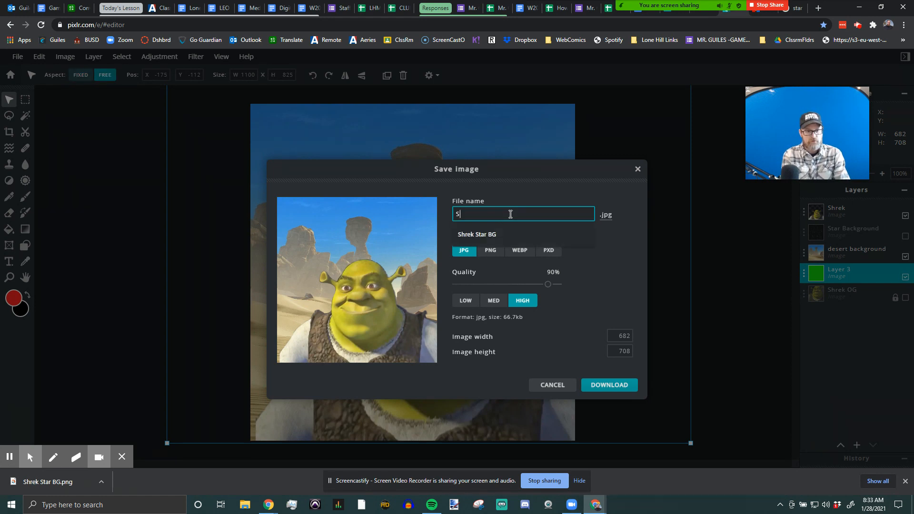
type("hrek Desert BG")
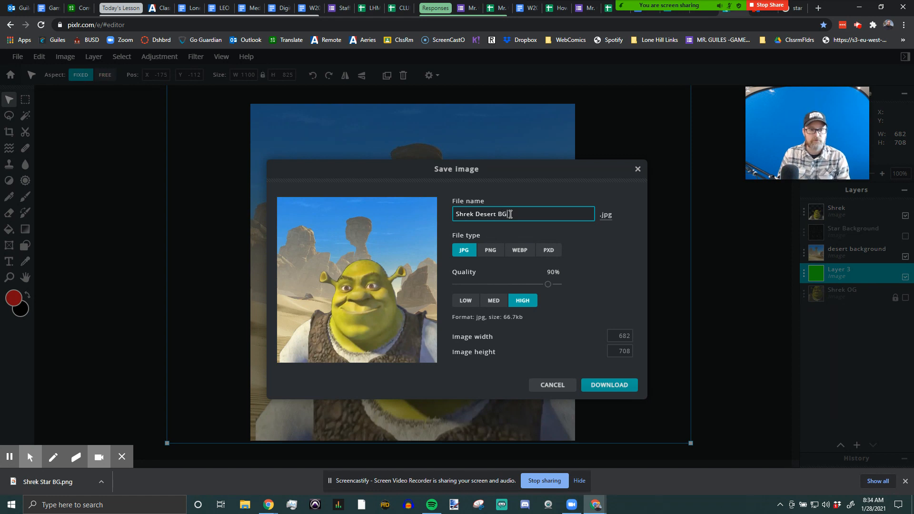
left_click(492, 250)
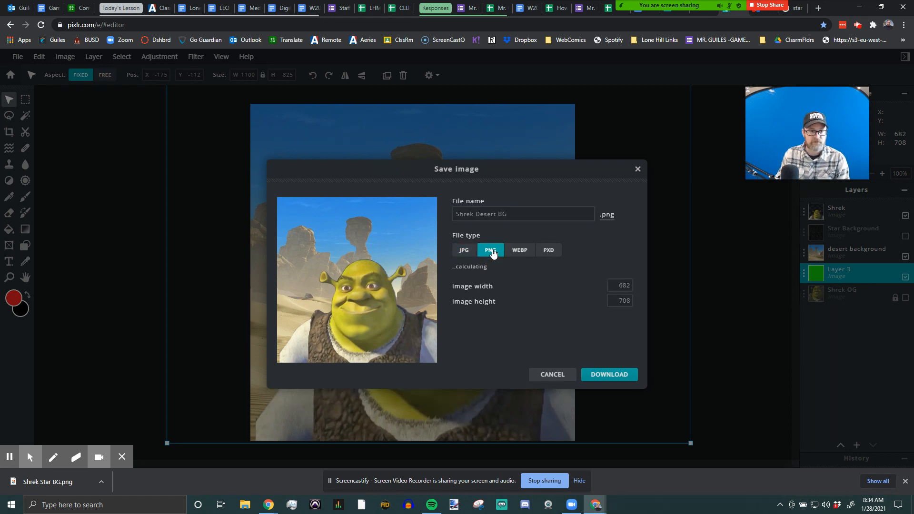
Download the "Shrek Desert BG" image to the Downloads folder and close the save dialog
left_click(608, 375)
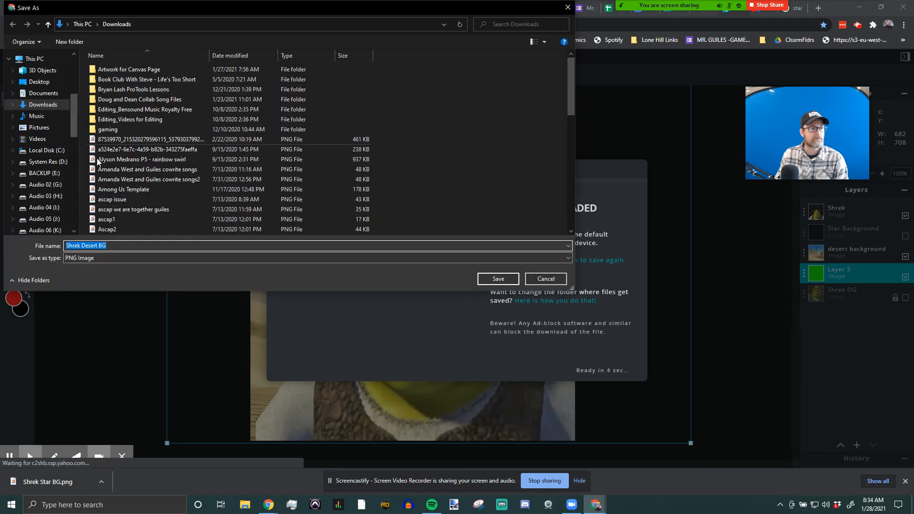
left_click(496, 280)
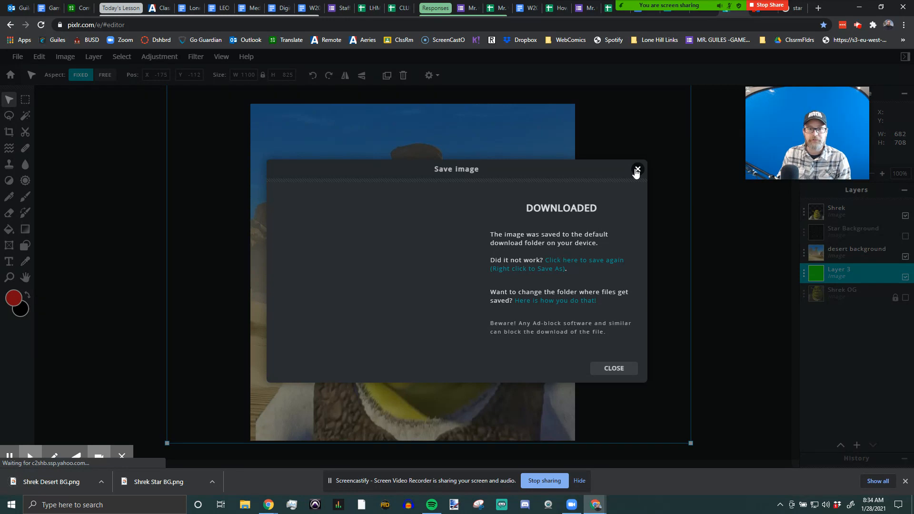
left_click(637, 170)
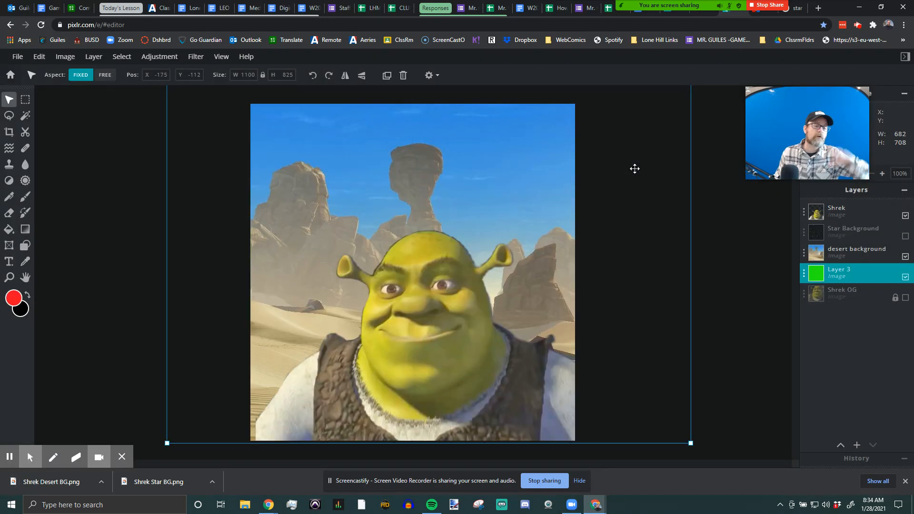